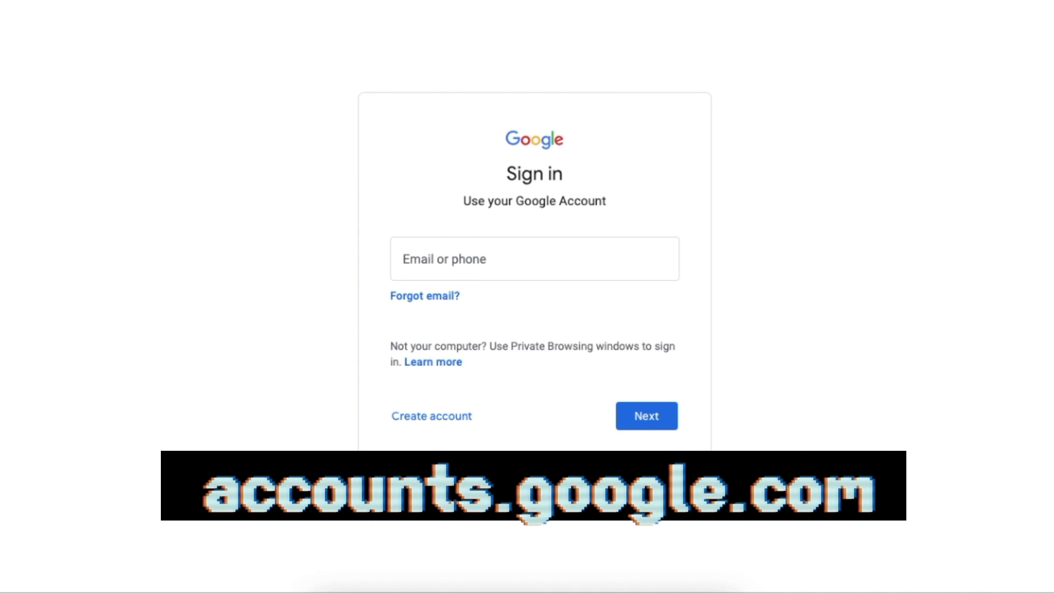
Step: Create a Google account for a business, entering the owner's first and last name
left_click(437, 418)
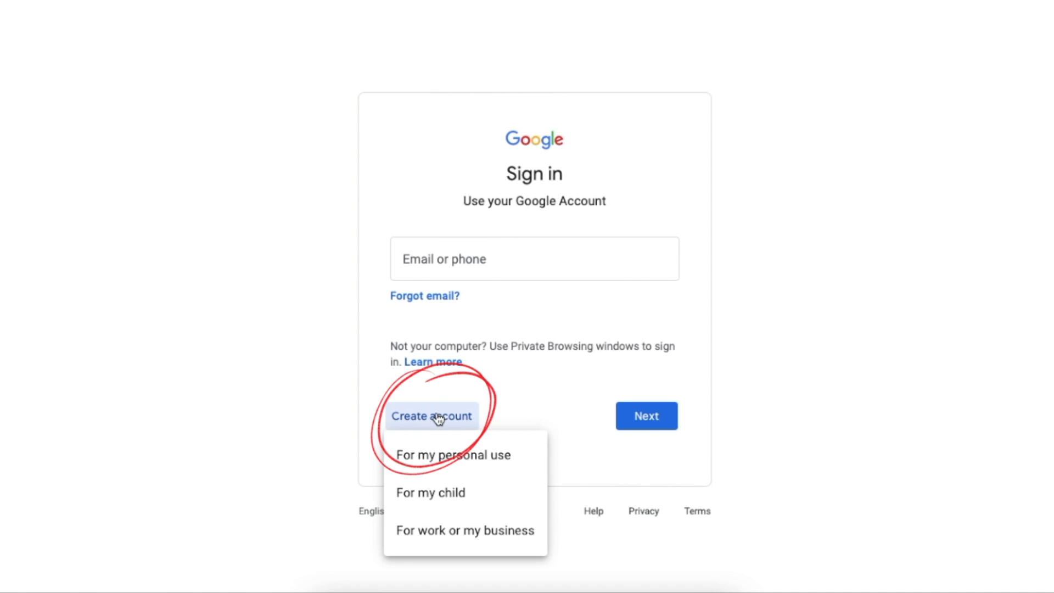
left_click(474, 535)
key("Tab")
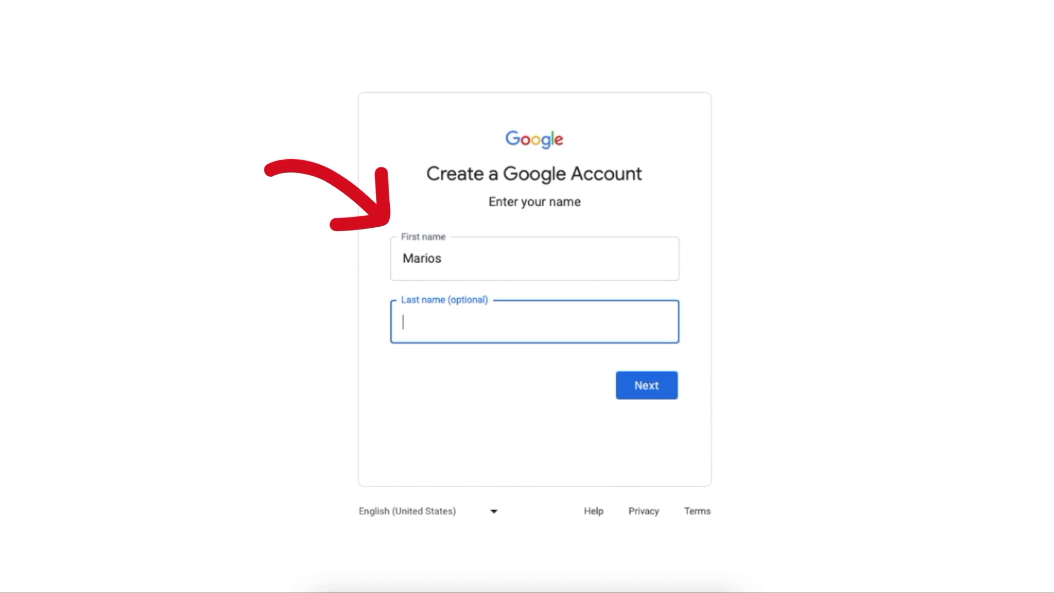
key("Return")
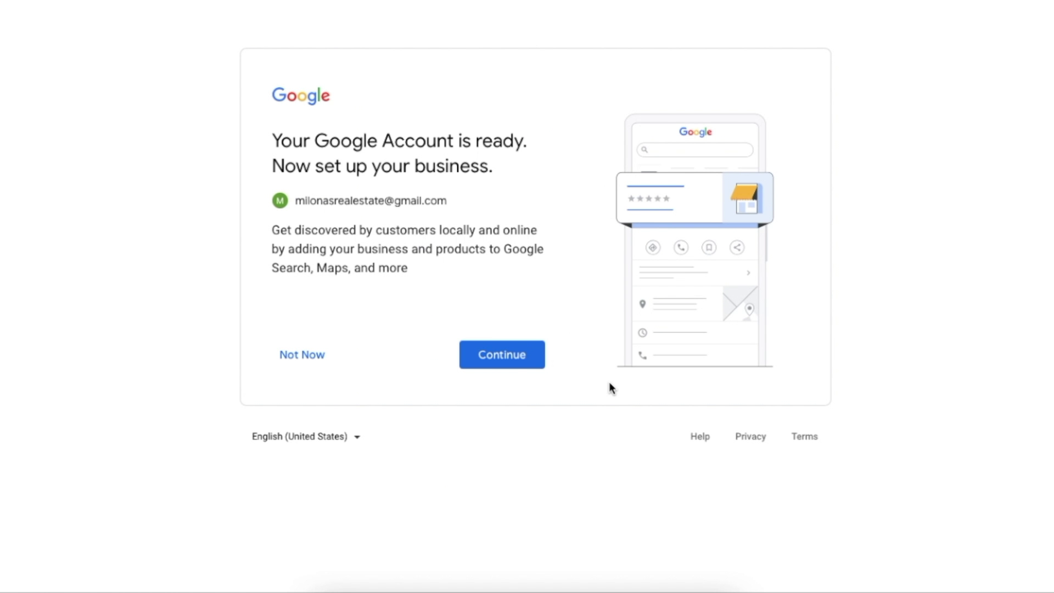
Step: Continue into business setup and select the empty Business name field
left_click(529, 360)
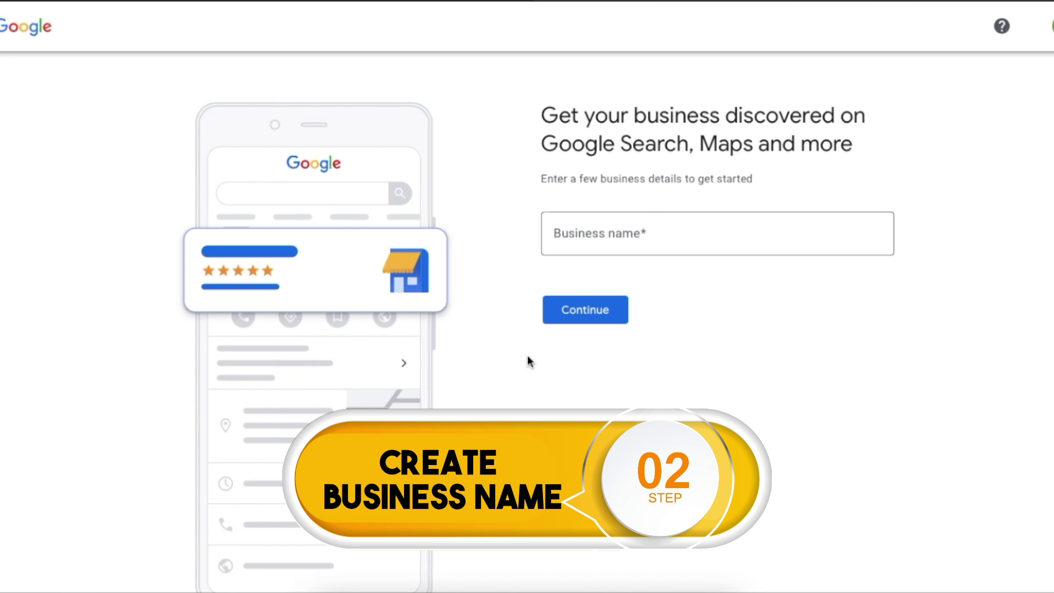
left_click(604, 236)
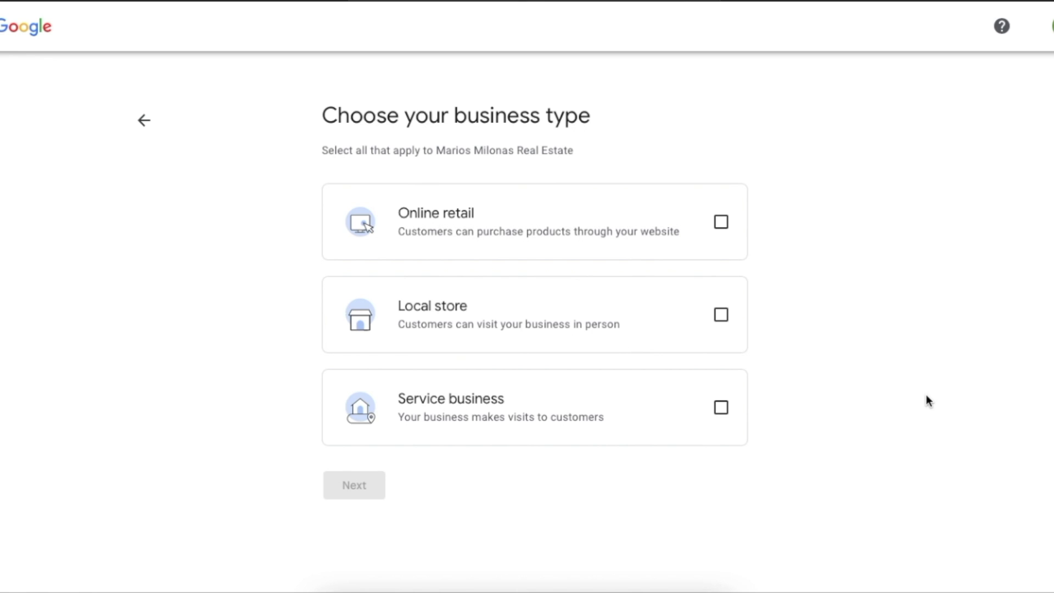
Step: Choose Local store instead of Service business as the business type and continue
left_click(624, 422)
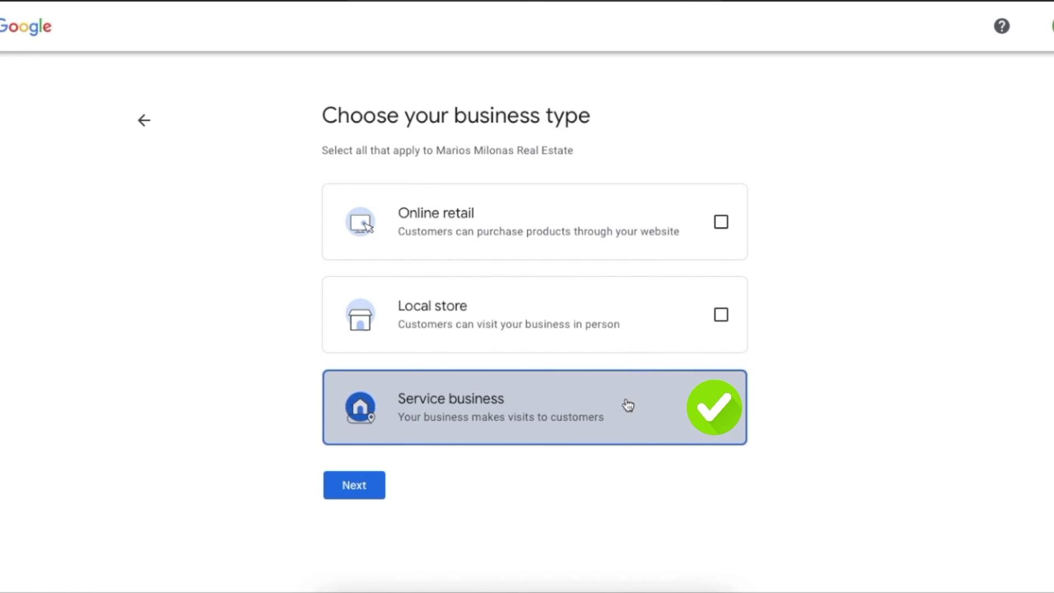
left_click(628, 334)
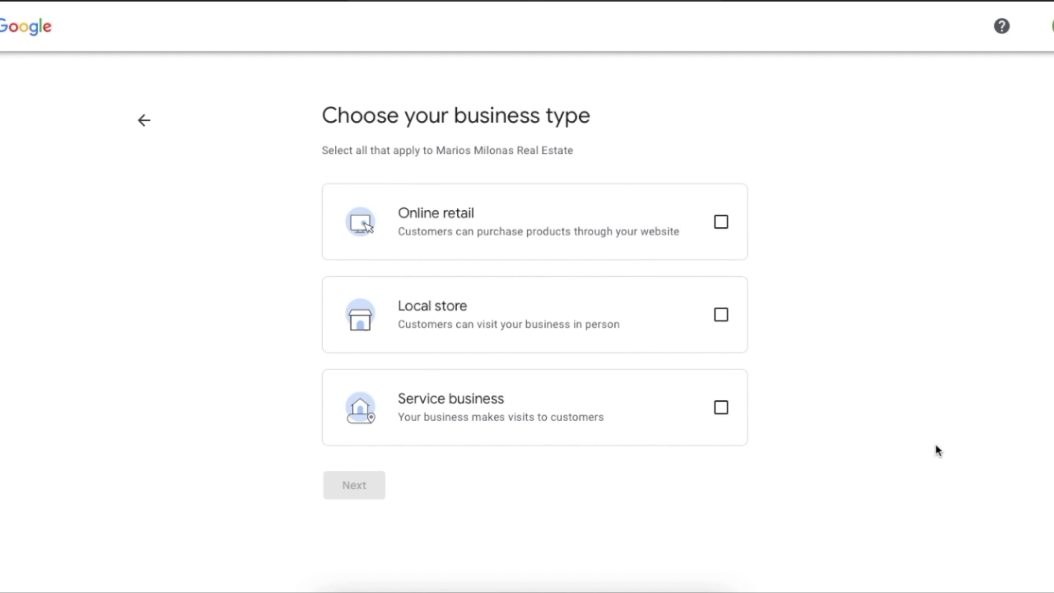
left_click(549, 325)
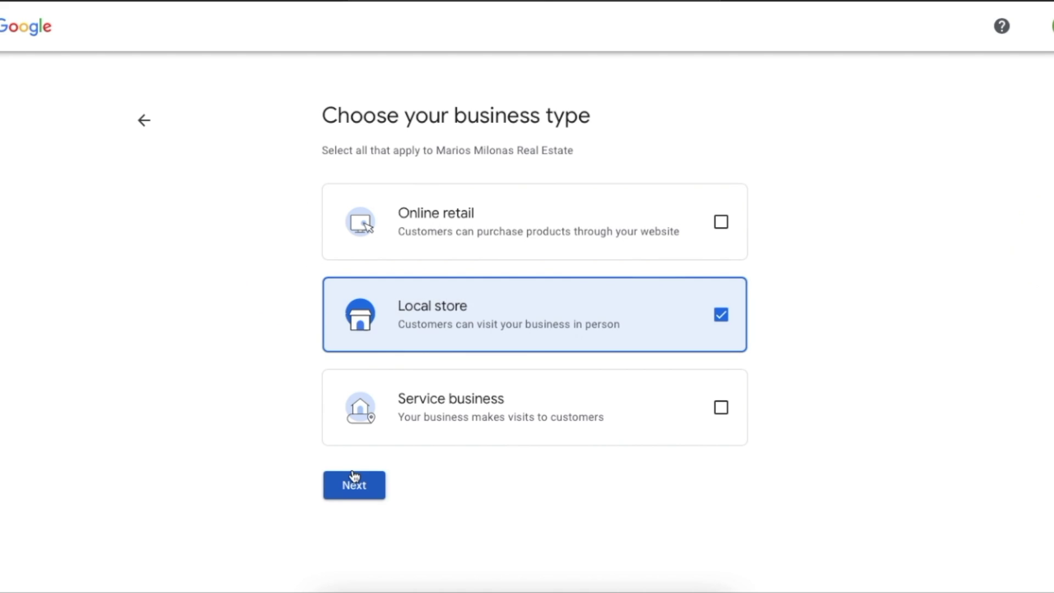
left_click(352, 472)
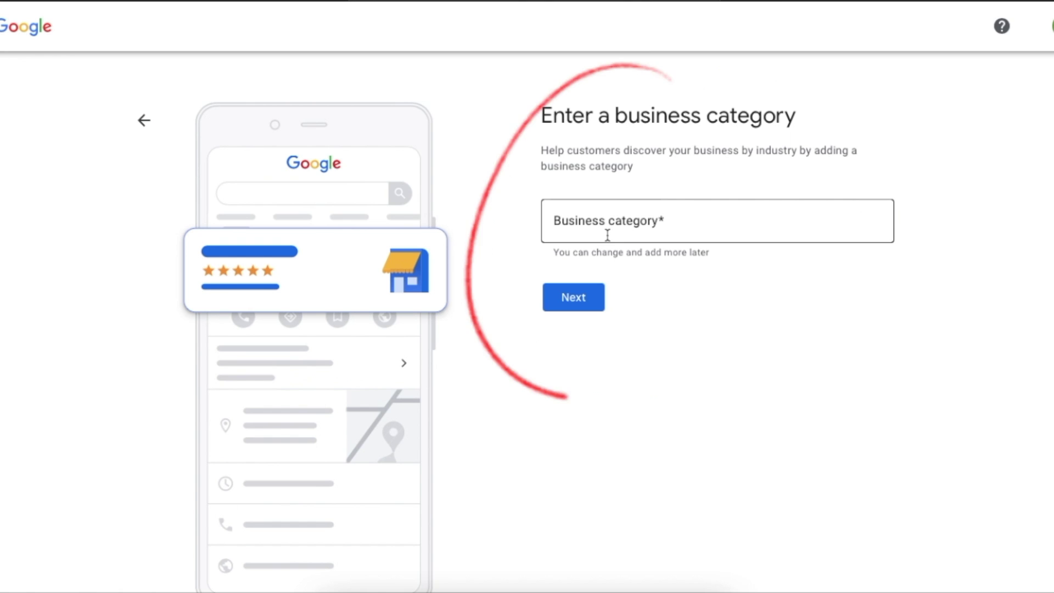
Step: Pick Real estate agent as the business category, then search 'Hair' as an alternative
left_click(607, 235)
type("Rea")
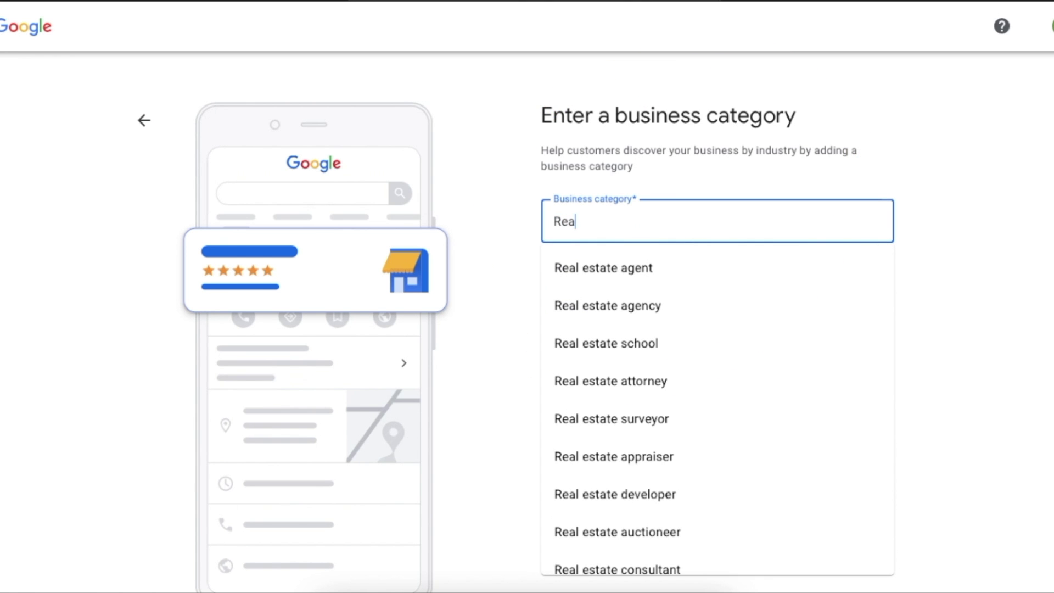
type("l")
left_click(631, 265)
key("ctrl+a")
type("Hair")
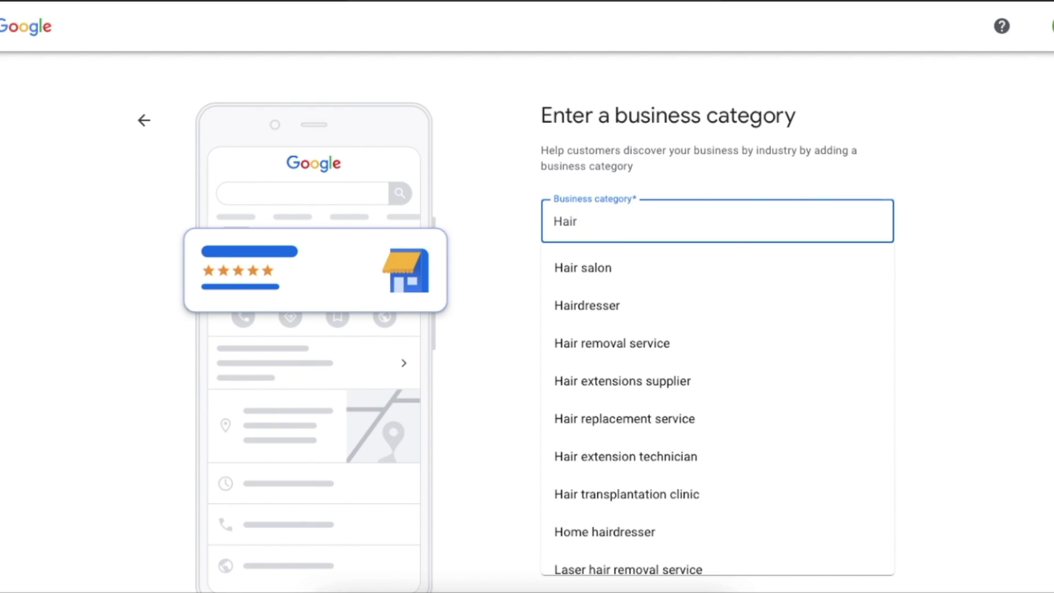
double_click(563, 229)
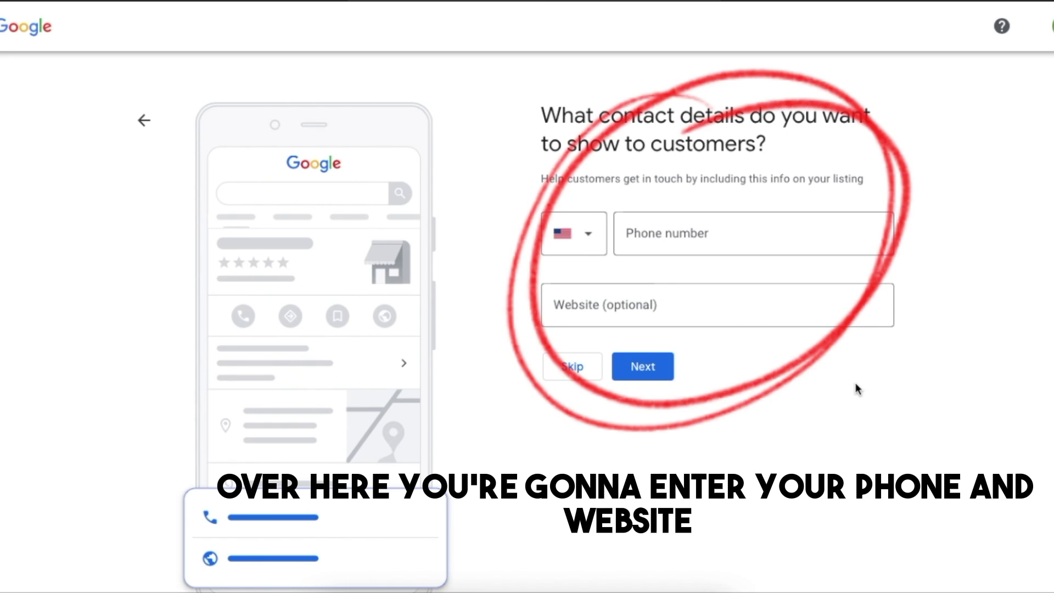
Step: Start the business phone number with the area code 718
left_click(694, 244)
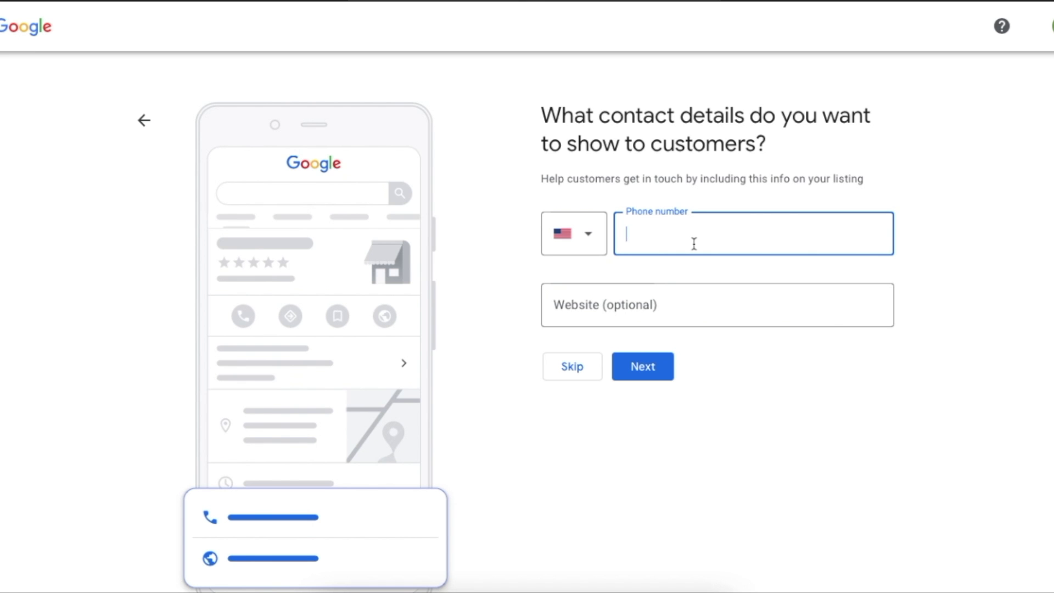
type("718")
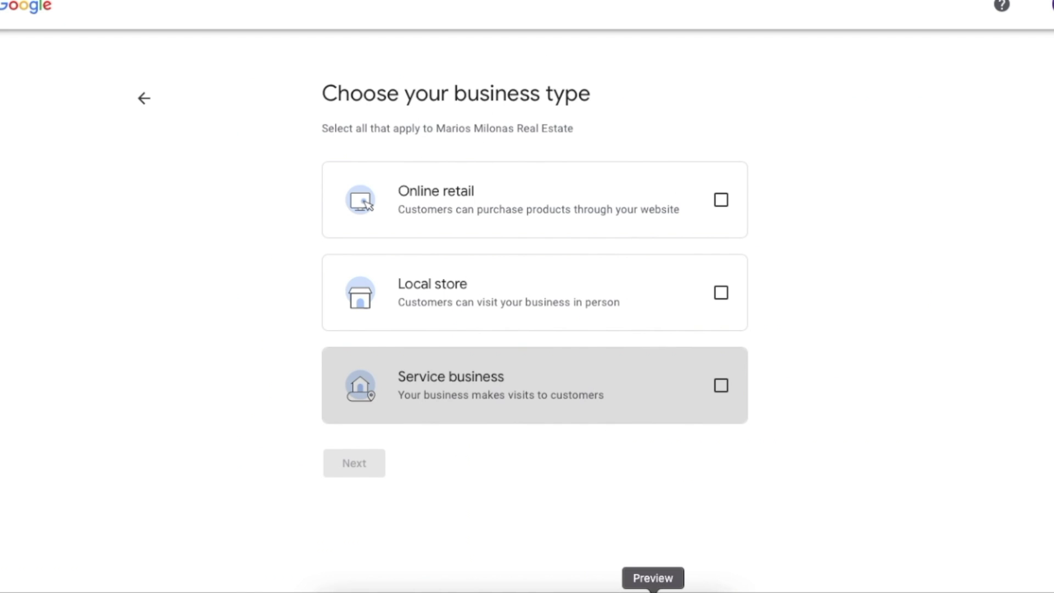
left_click(429, 420)
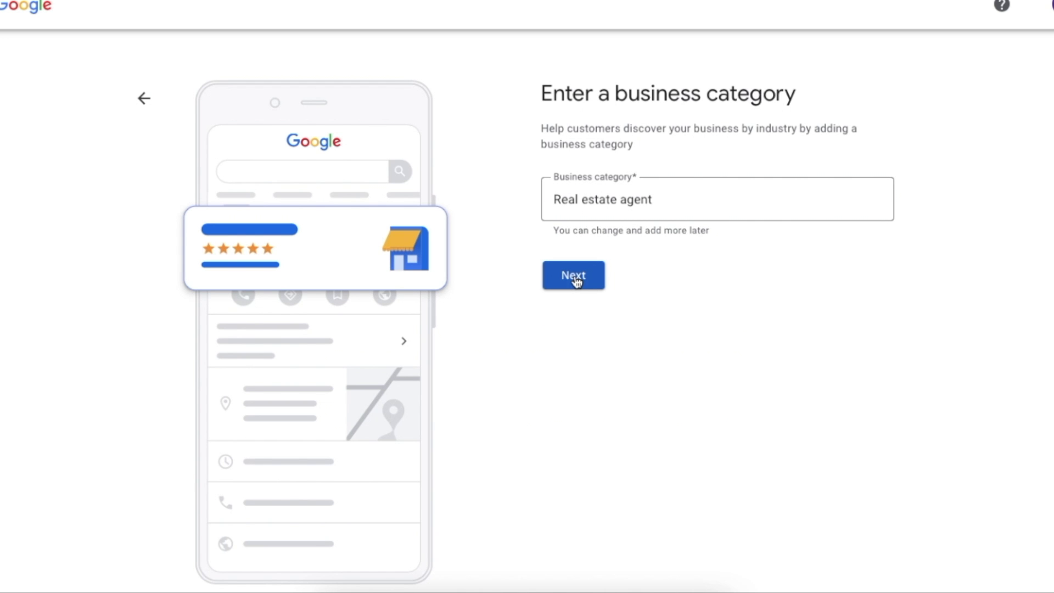
left_click(575, 279)
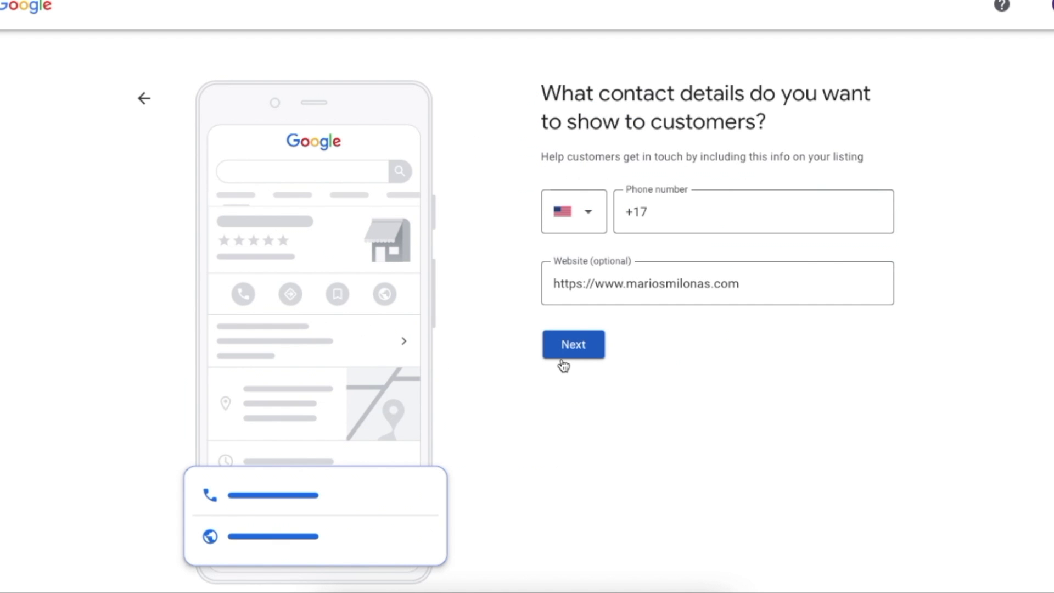
left_click(565, 347)
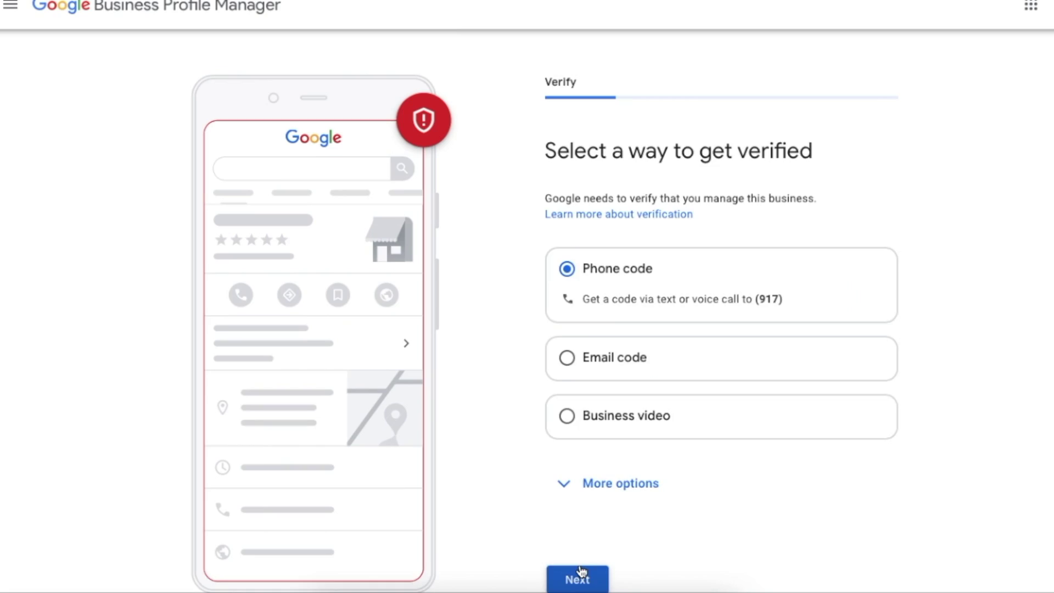
Step: Verify the business with the six-digit code sent by text message
left_click(581, 571)
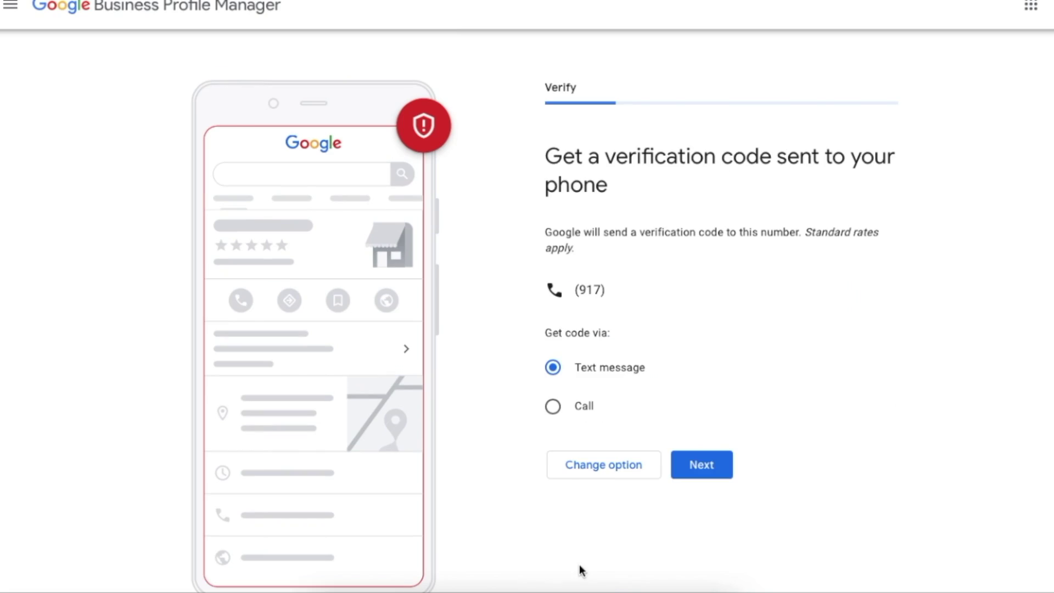
left_click(701, 465)
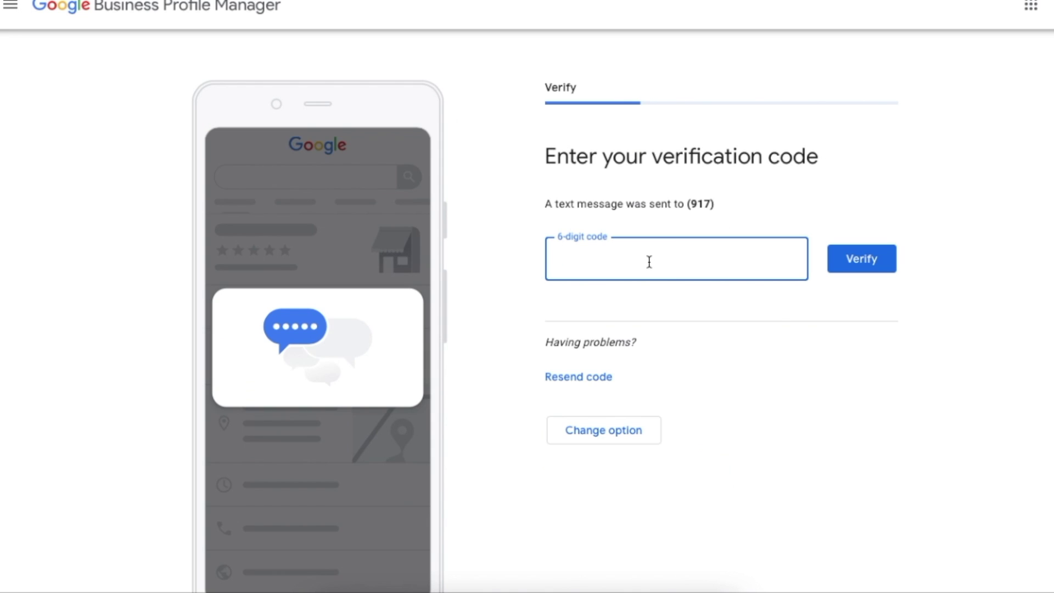
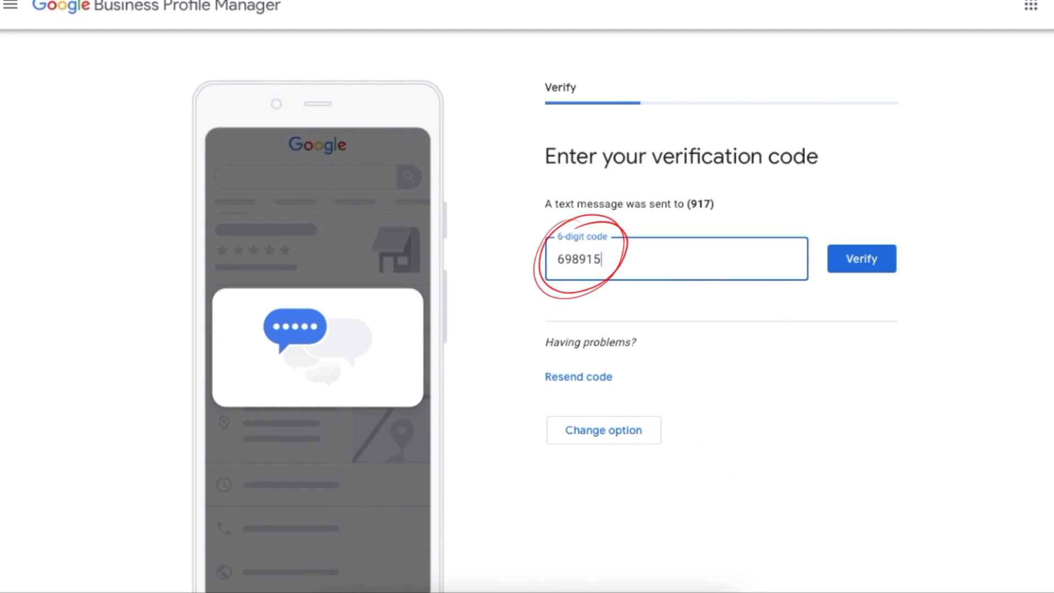
left_click(873, 266)
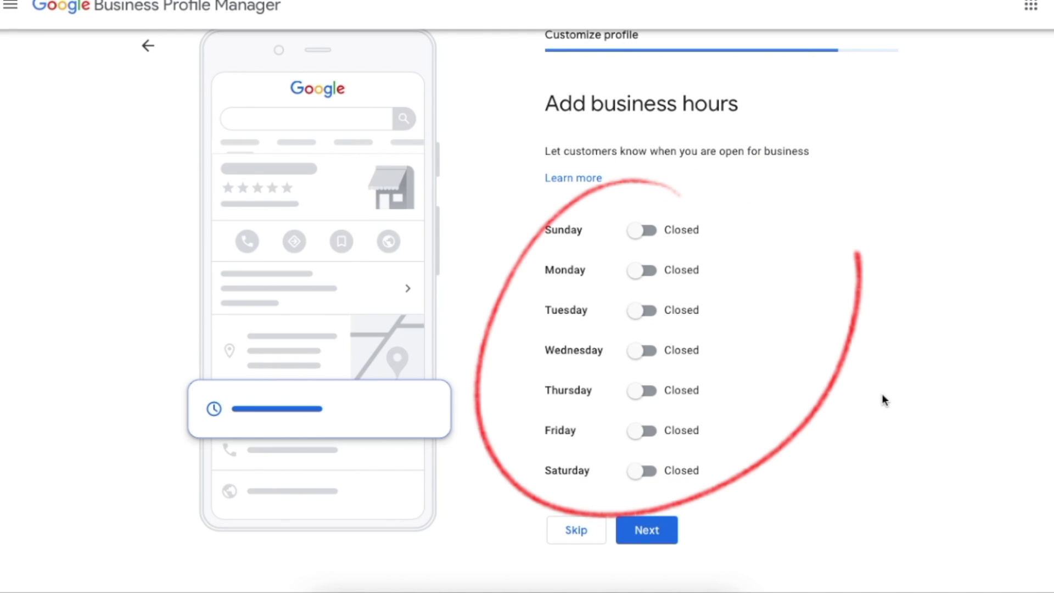
Step: Open Wednesday from 9:00 AM with a closing time of 5
left_click(631, 346)
left_click(581, 379)
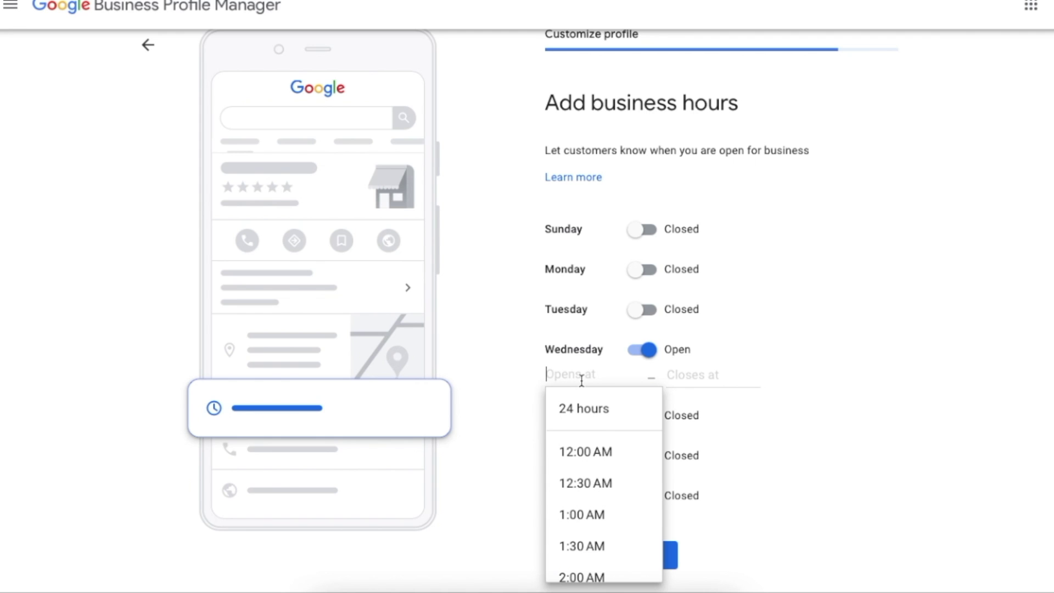
type("9:00 AM")
left_click(693, 375)
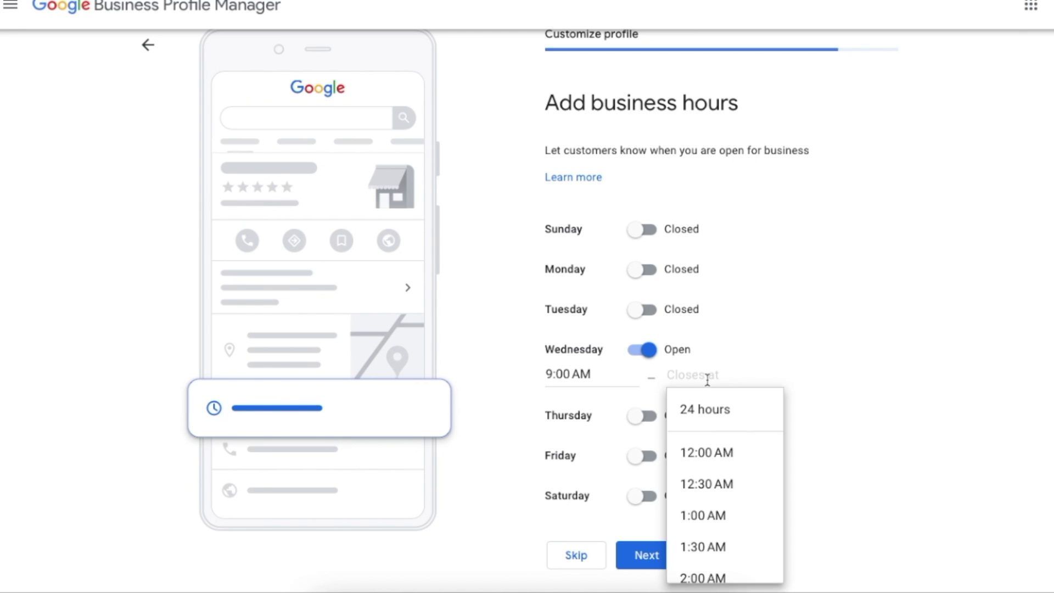
type("5")
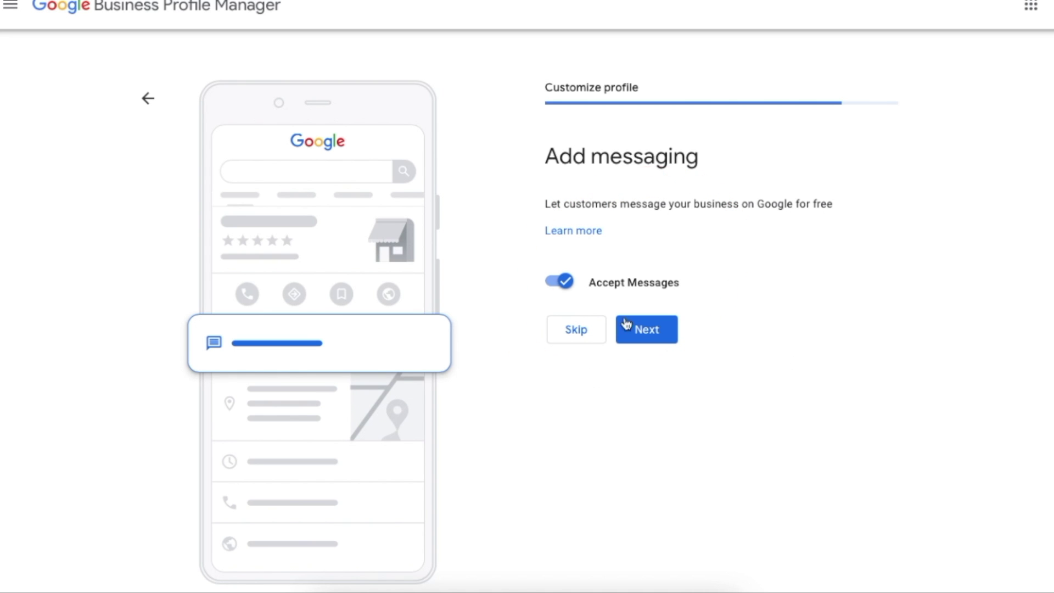
Step: Leave Accept Messages switched on for customer messaging and continue
left_click(563, 283)
left_click(564, 284)
left_click(564, 283)
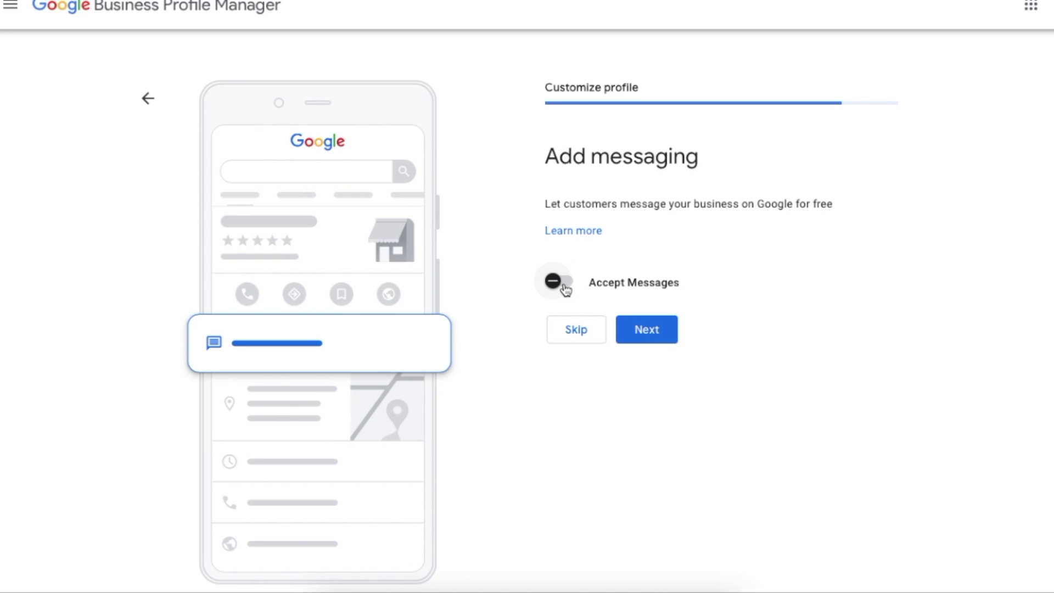
left_click(565, 288)
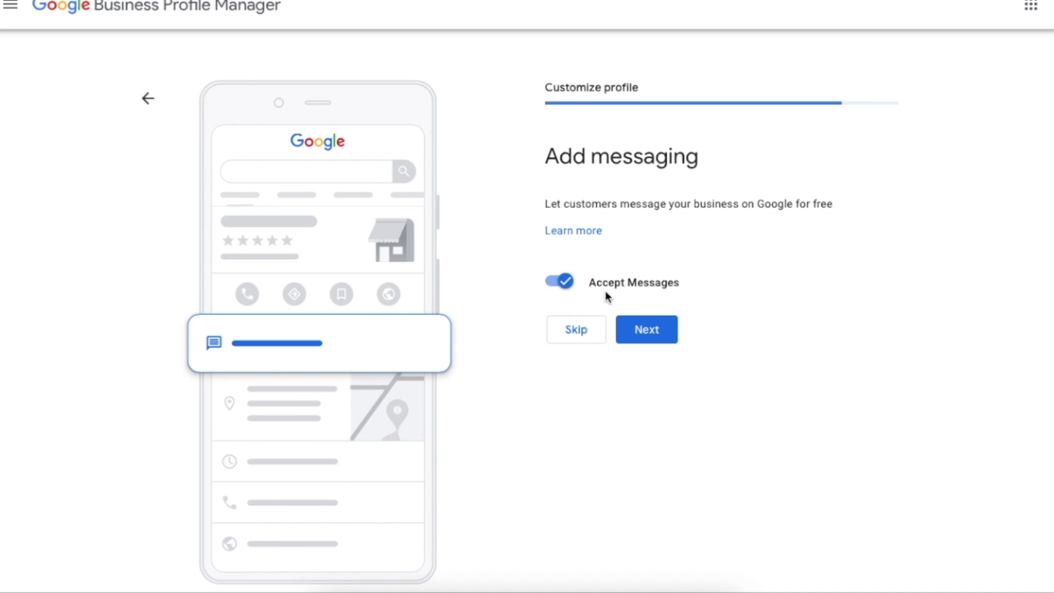
left_click(631, 325)
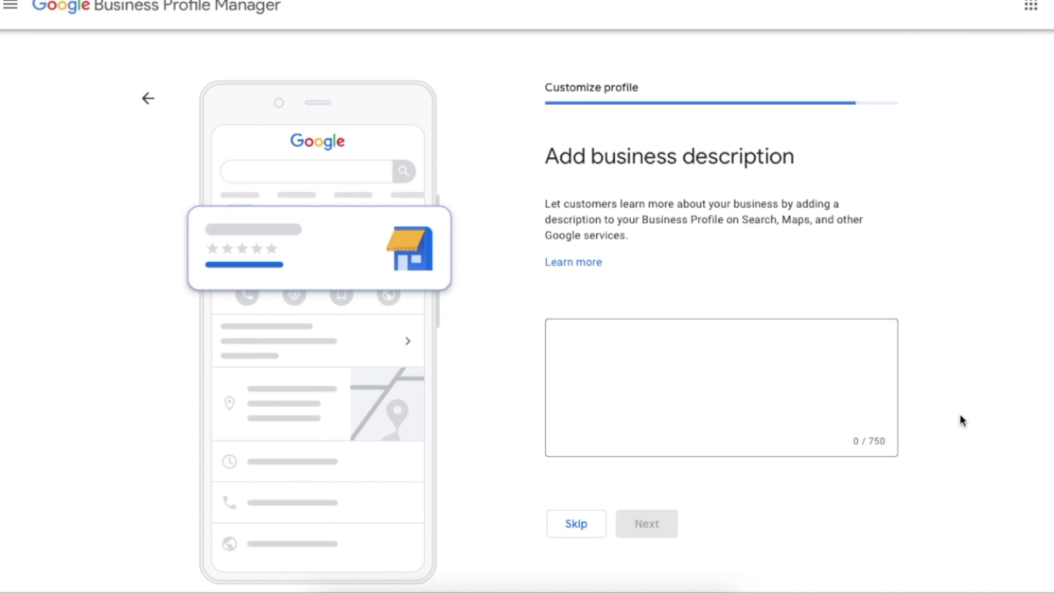
Step: Begin the business description with the text 'Maj'
left_click(784, 384)
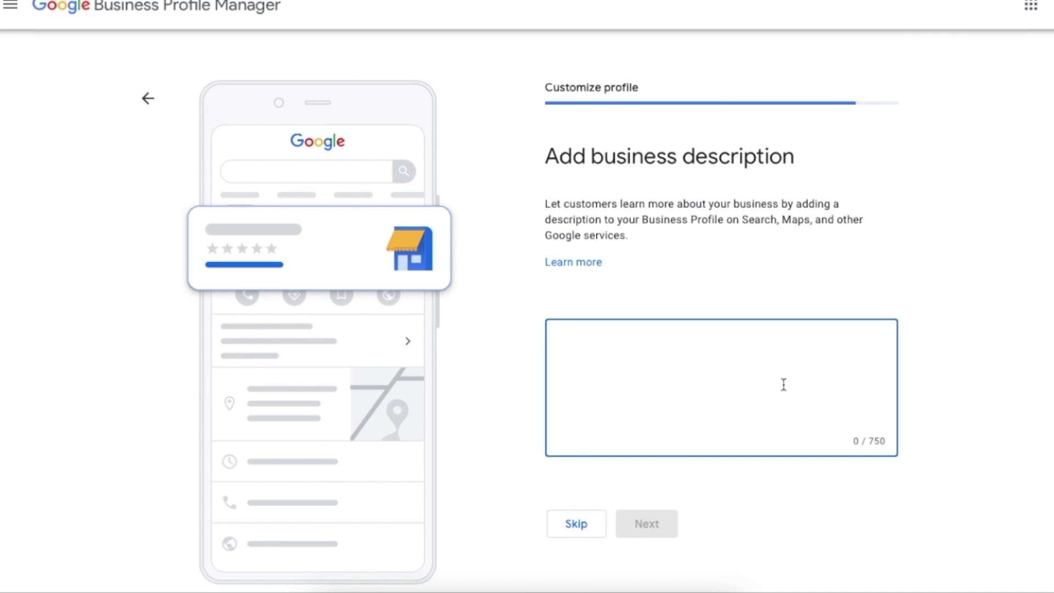
type("Maj")
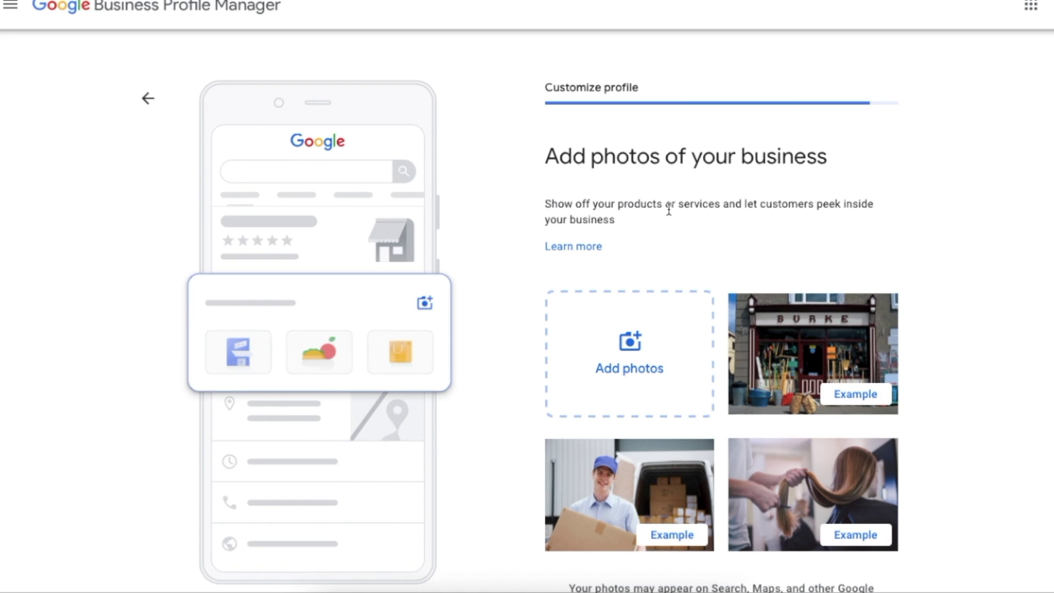
Step: Upload a Just Closed house photo to the profile and continue
left_click(629, 356)
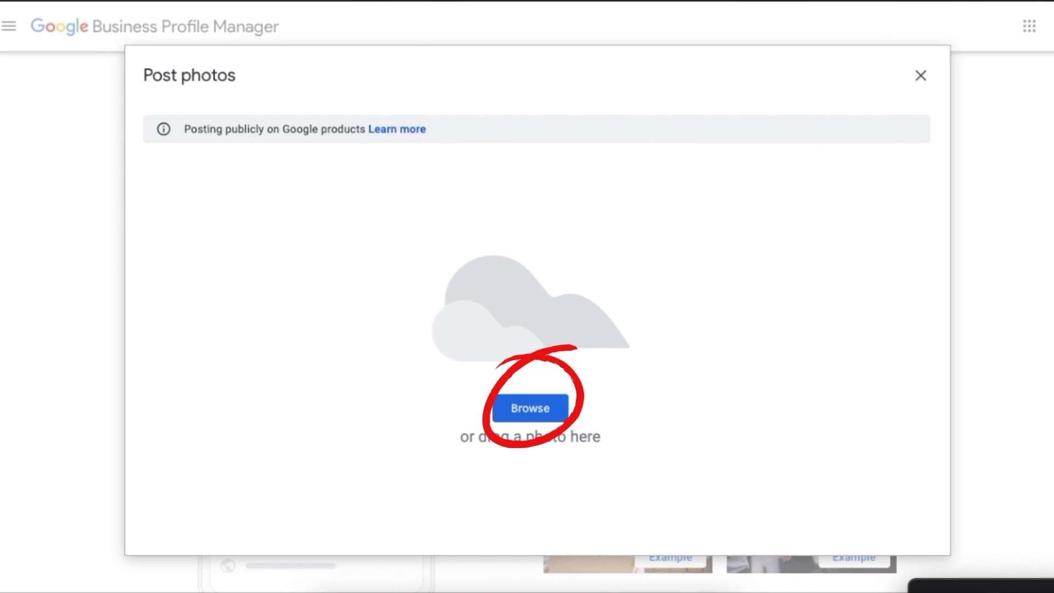
left_click_drag(977, 585, 570, 369)
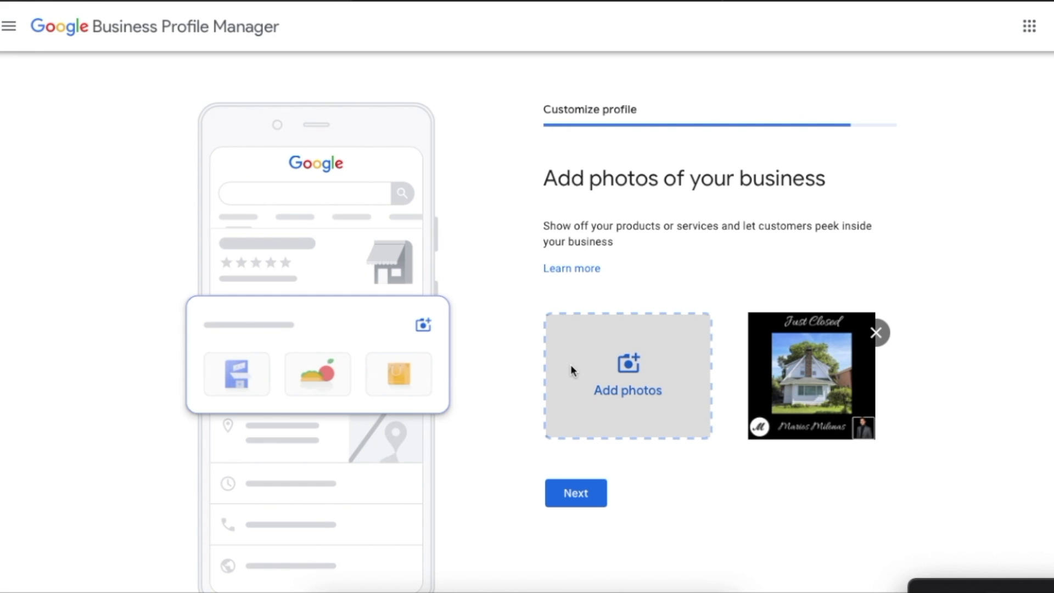
left_click(576, 494)
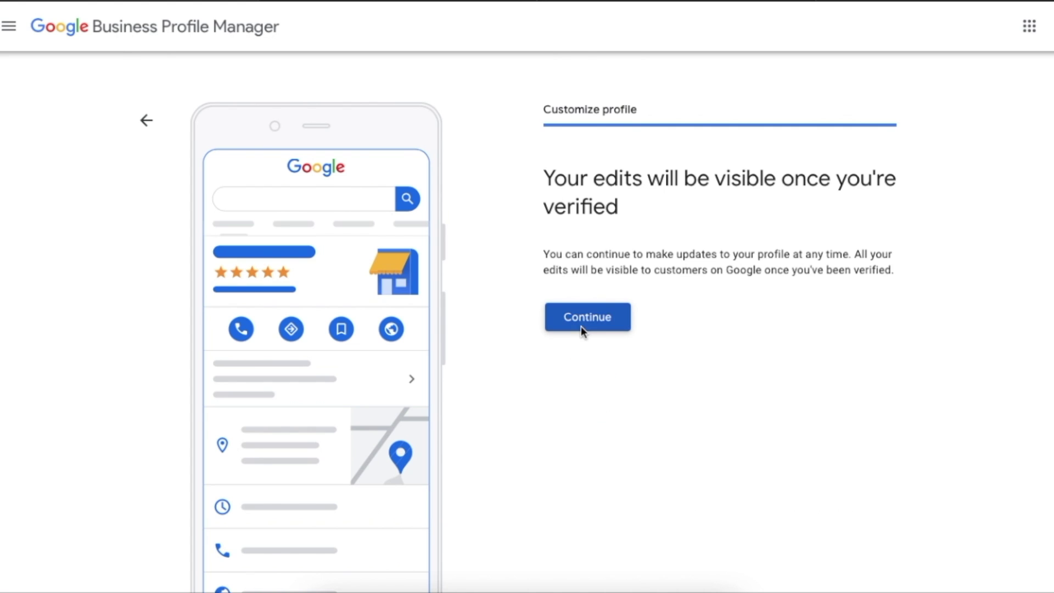
Step: Complete setup and view the real estate agent profile in Google Search
left_click(581, 326)
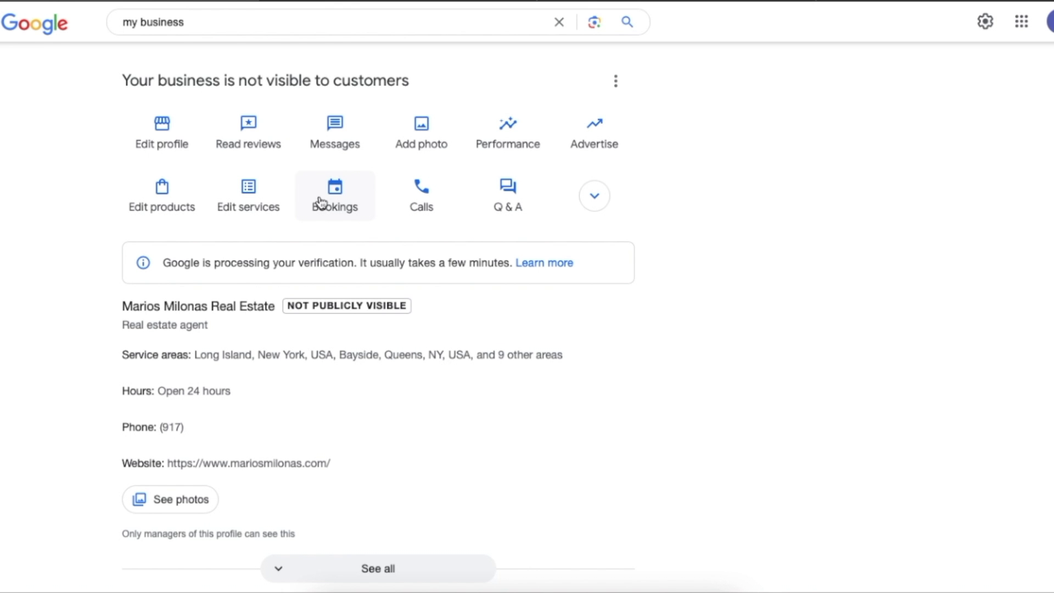